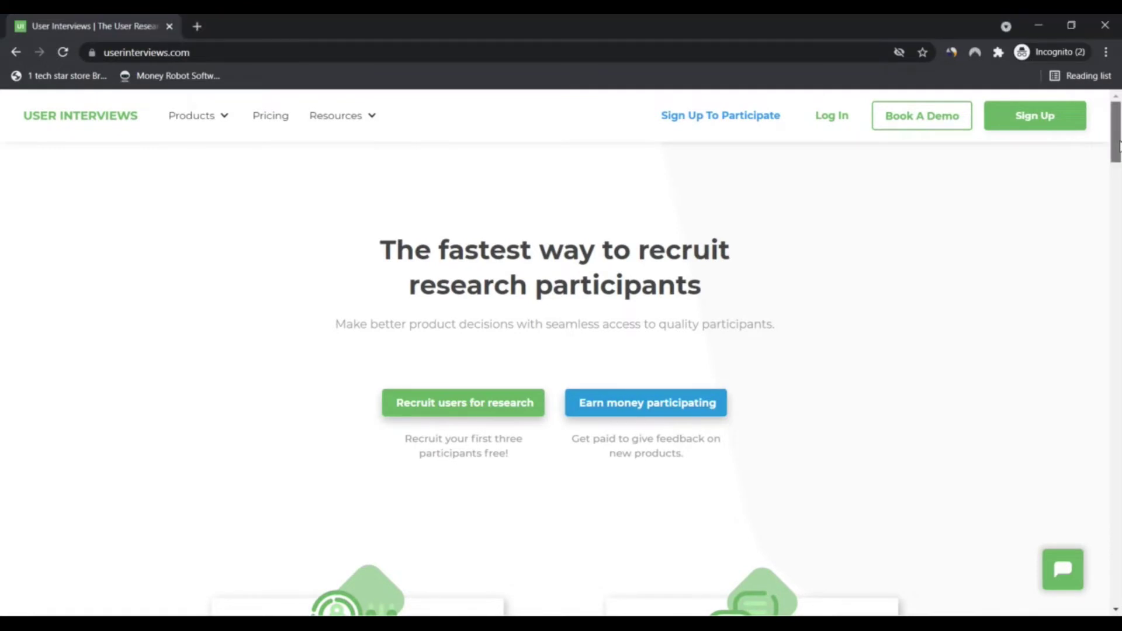
{"action": "left_click_drag", "start_coordinate": [1119, 147], "coordinate": [1120, 191]}
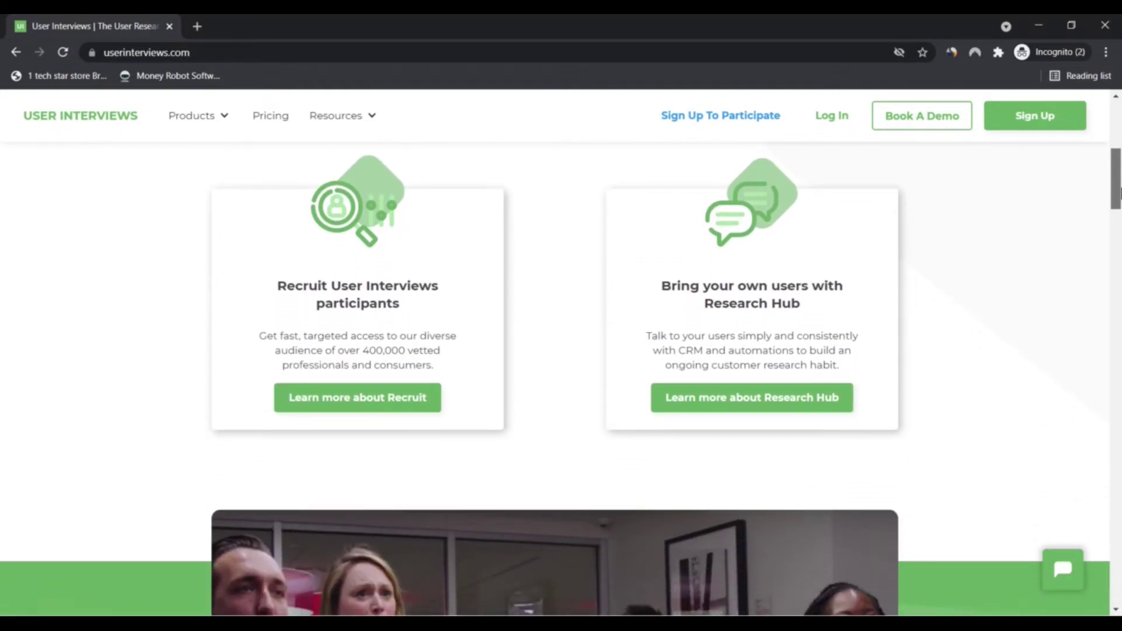
{"action": "left_click_drag", "start_coordinate": [1120, 194], "coordinate": [1119, 334]}
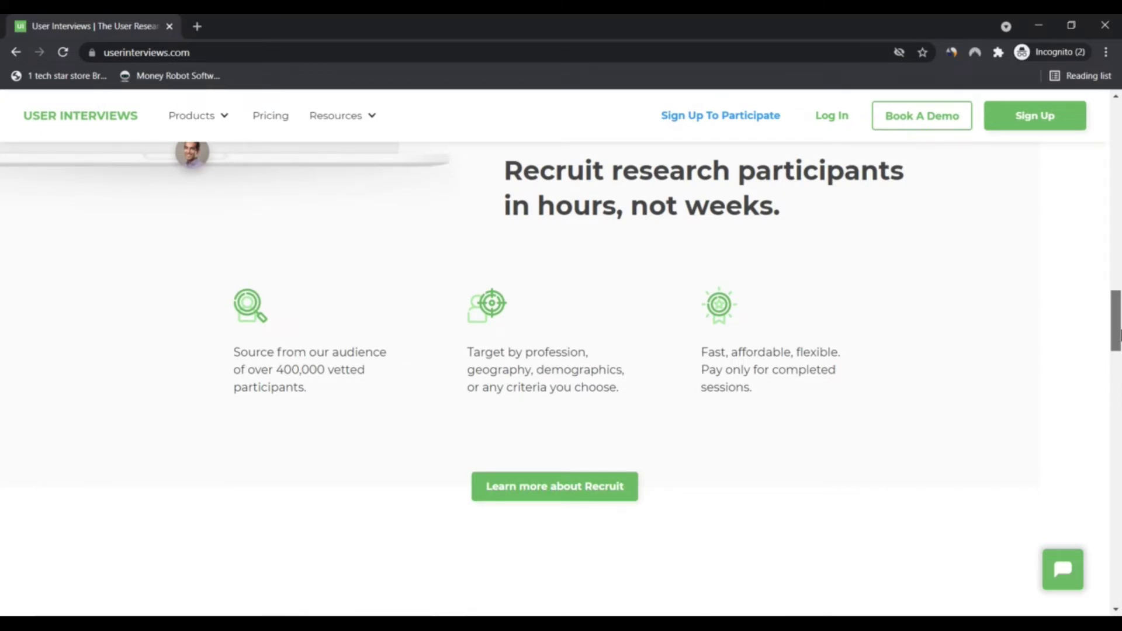
{"action": "left_click_drag", "start_coordinate": [1119, 332], "coordinate": [1119, 395]}
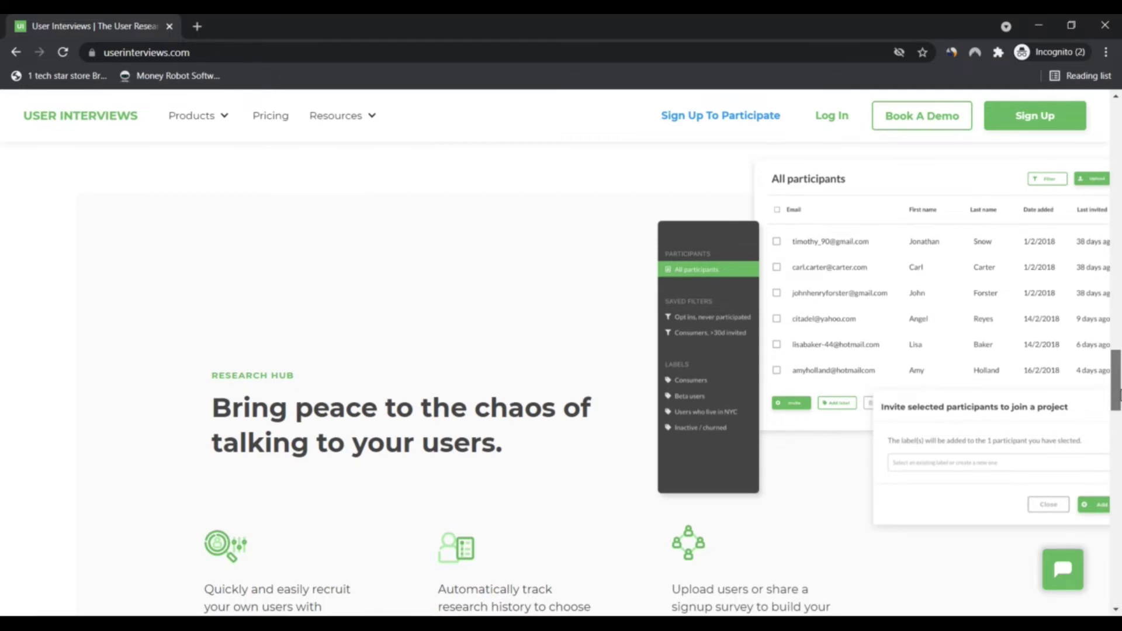
{"action": "mouse_move", "coordinate": [1119, 395]}
{"action": "left_mouse_down"}
{"action": "mouse_move", "coordinate": [1120, 592]}
{"action": "mouse_move", "coordinate": [1118, 401]}
{"action": "mouse_move", "coordinate": [1094, 345]}
{"action": "left_mouse_up"}
{"action": "scroll", "coordinate": [1093, 345], "scroll_direction": "up", "scroll_amount": 1}
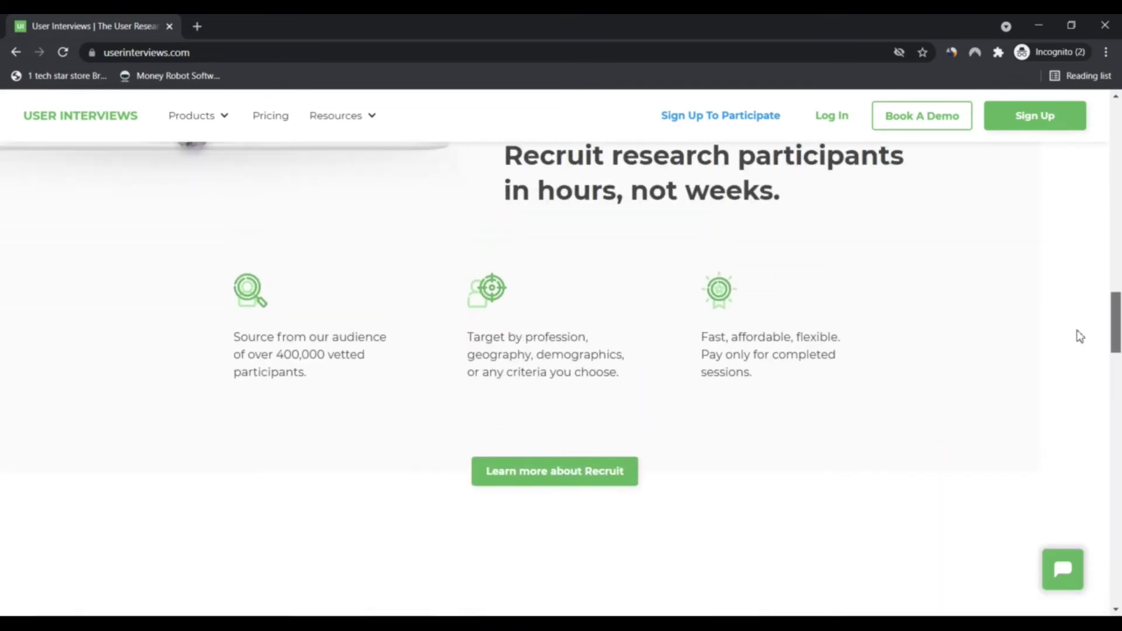
{"action": "scroll", "coordinate": [1062, 325], "scroll_direction": "up", "scroll_amount": 1}
{"action": "scroll", "coordinate": [1055, 321], "scroll_direction": "up", "scroll_amount": 1}
{"action": "scroll", "coordinate": [1044, 307], "scroll_direction": "up", "scroll_amount": 2}
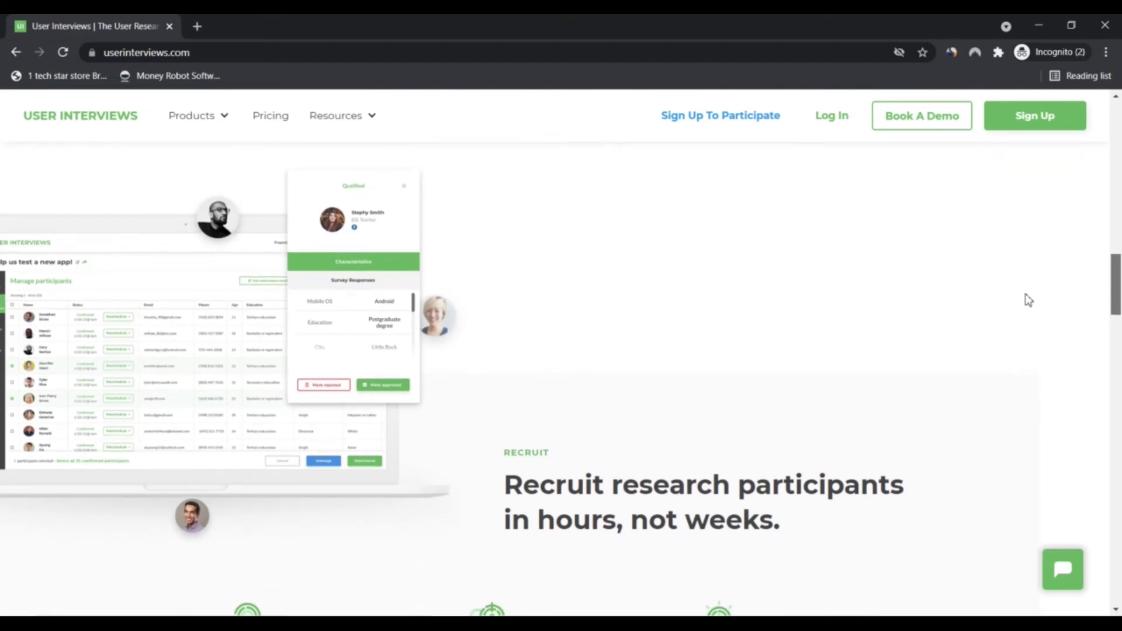
{"action": "scroll", "coordinate": [1027, 300], "scroll_direction": "down", "scroll_amount": 1}
{"action": "scroll", "coordinate": [1026, 302], "scroll_direction": "up", "scroll_amount": 1}
{"action": "scroll", "coordinate": [1029, 303], "scroll_direction": "down", "scroll_amount": 1}
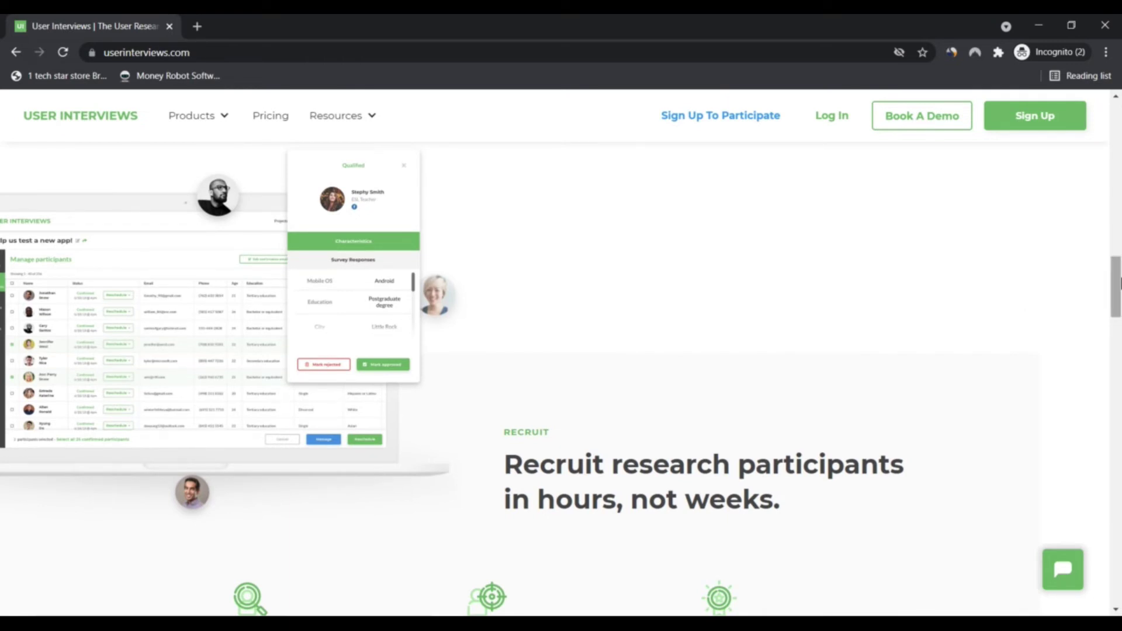
{"action": "left_click_drag", "start_coordinate": [1117, 282], "coordinate": [1118, 378]}
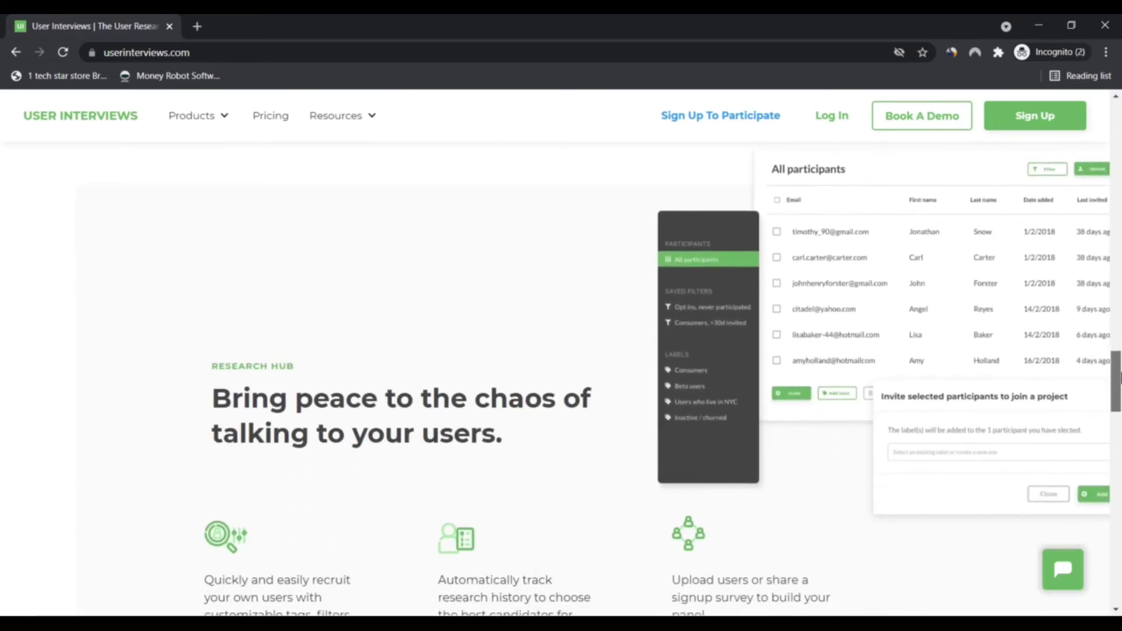
{"action": "left_click_drag", "start_coordinate": [1118, 377], "coordinate": [1118, 378]}
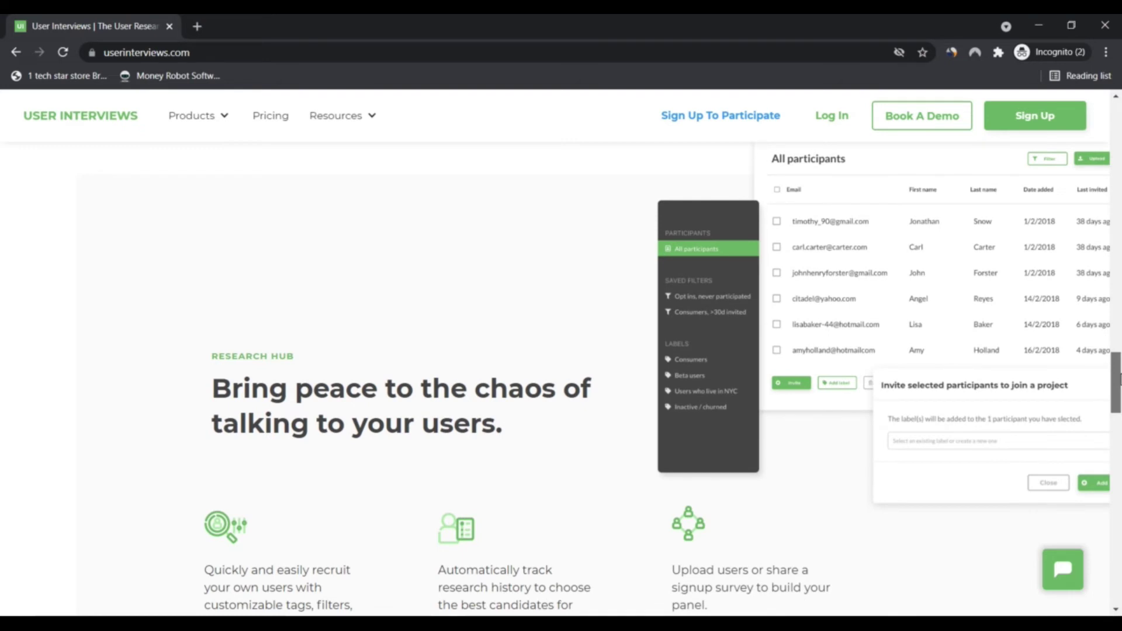
{"action": "left_click_drag", "start_coordinate": [1117, 377], "coordinate": [1044, 215]}
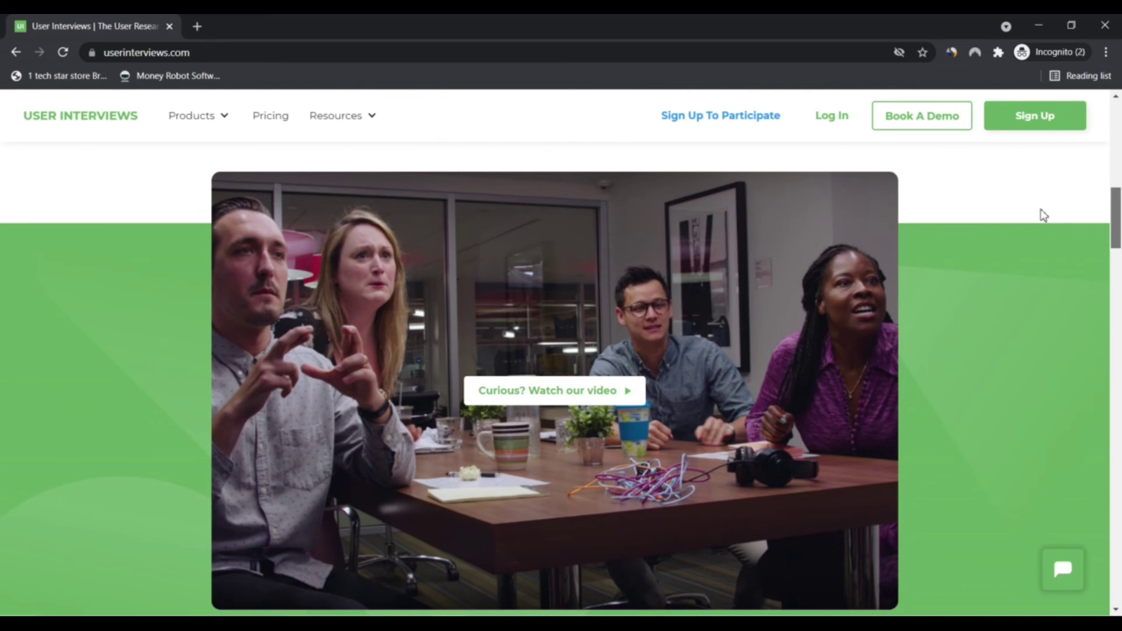
{"action": "left_click_drag", "start_coordinate": [1044, 214], "coordinate": [1044, 217]}
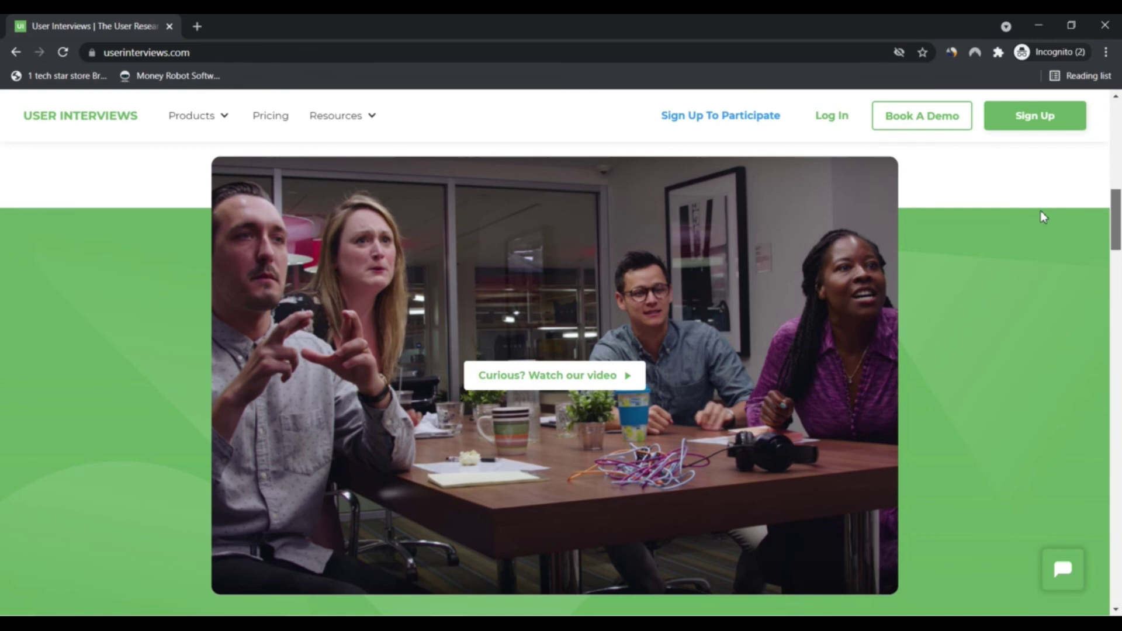
{"action": "scroll", "coordinate": [1029, 146], "scroll_direction": "up", "scroll_amount": 5}
{"action": "scroll", "coordinate": [1027, 140], "scroll_direction": "up", "scroll_amount": 1}
{"action": "scroll", "coordinate": [1018, 124], "scroll_direction": "down", "scroll_amount": 10}
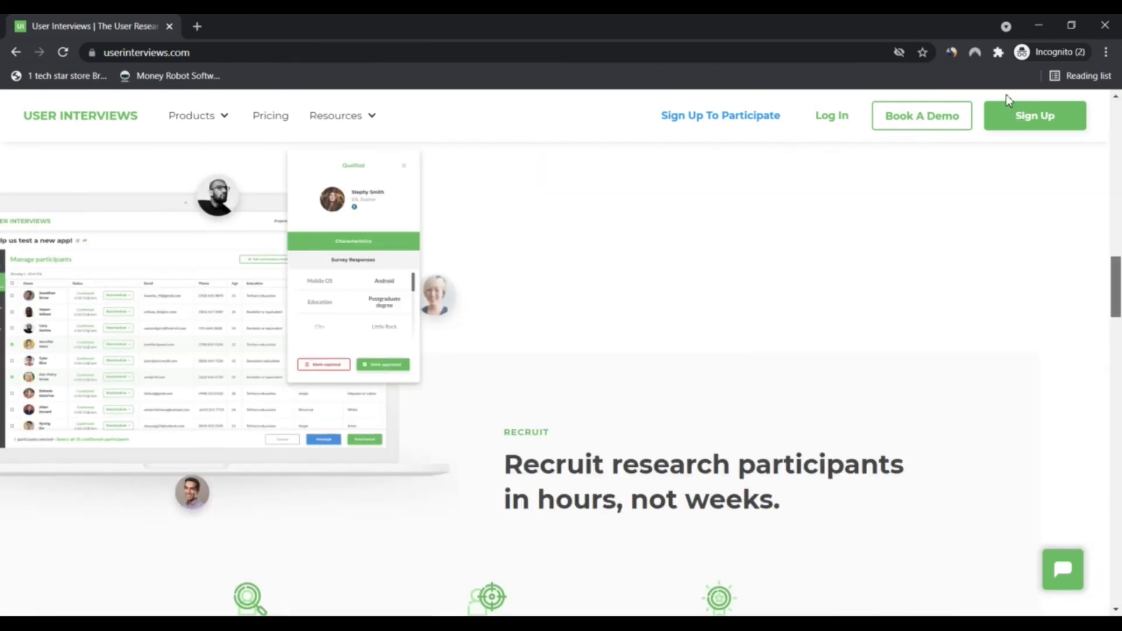